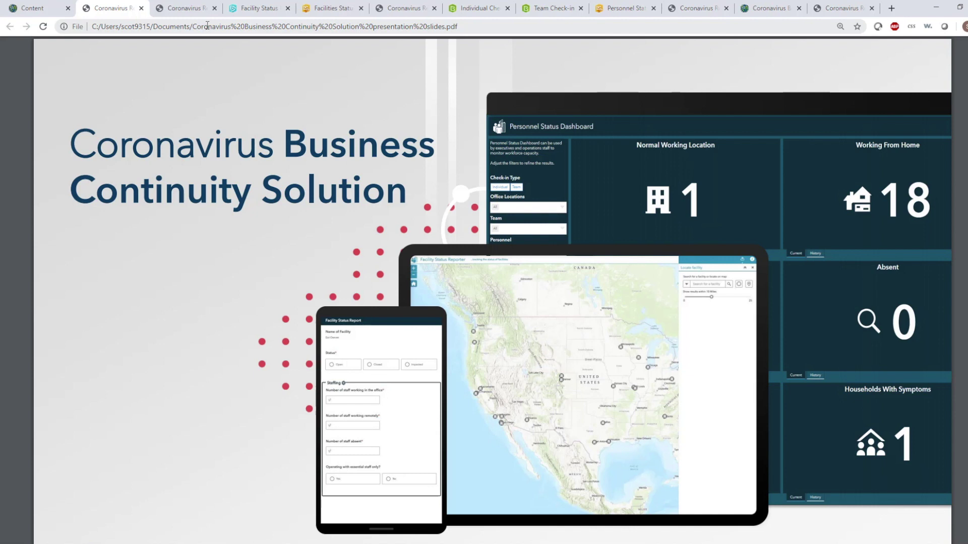
Switch to the Coronavirus PDF tab to show the Apps for Facility Status slide
click(181, 9)
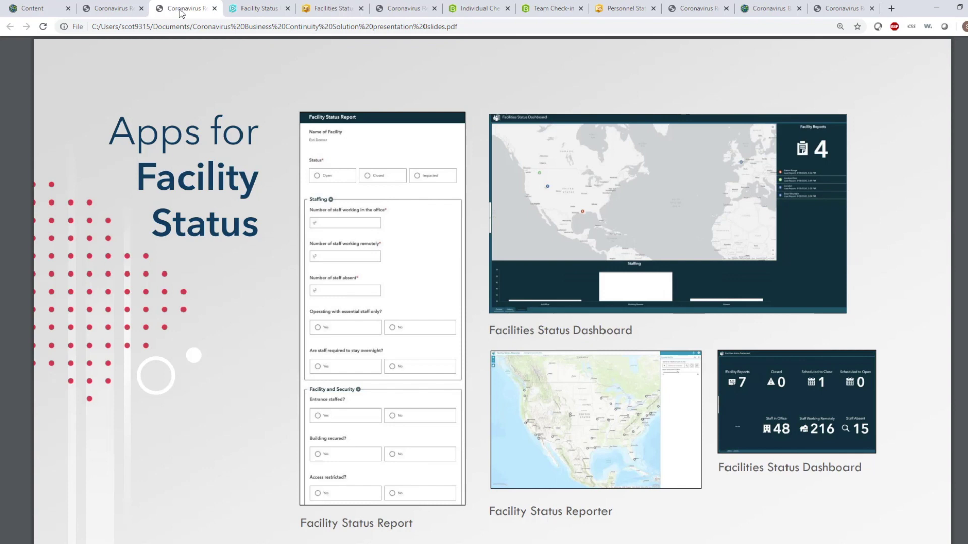
On the Facility Status Reporter map, zoom and search for the facility 'Esri San Antonio'
click(242, 10)
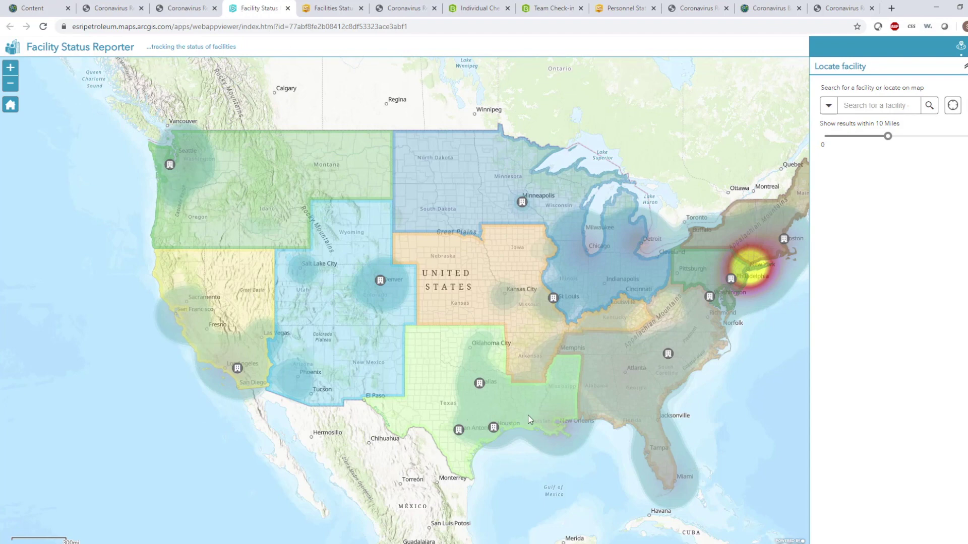
scroll(534, 436, up, 1)
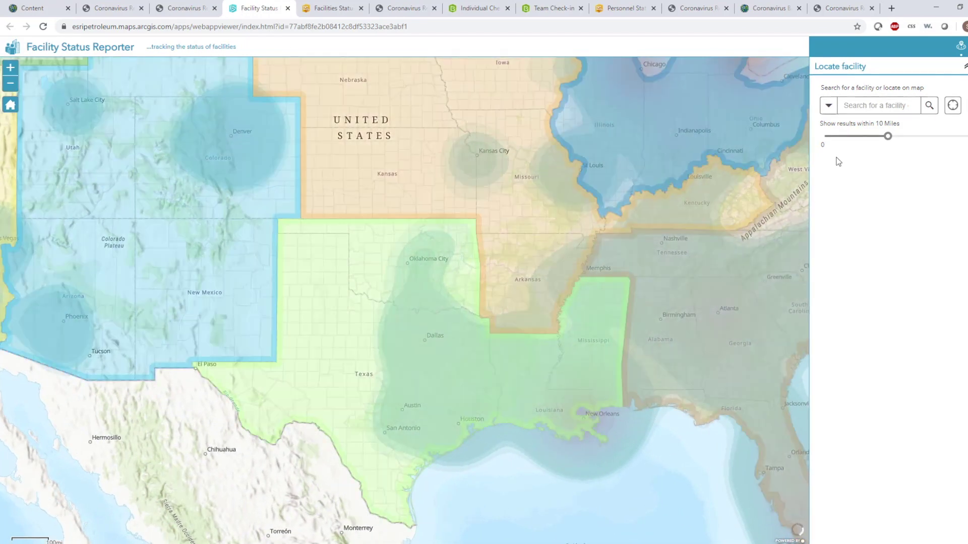
click(861, 106)
text(Esri San)
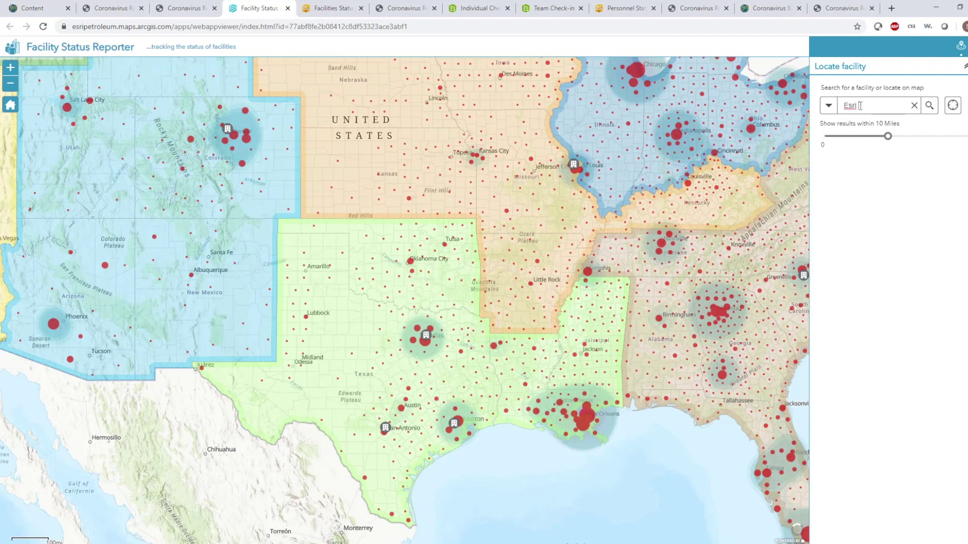
text( Antonio)
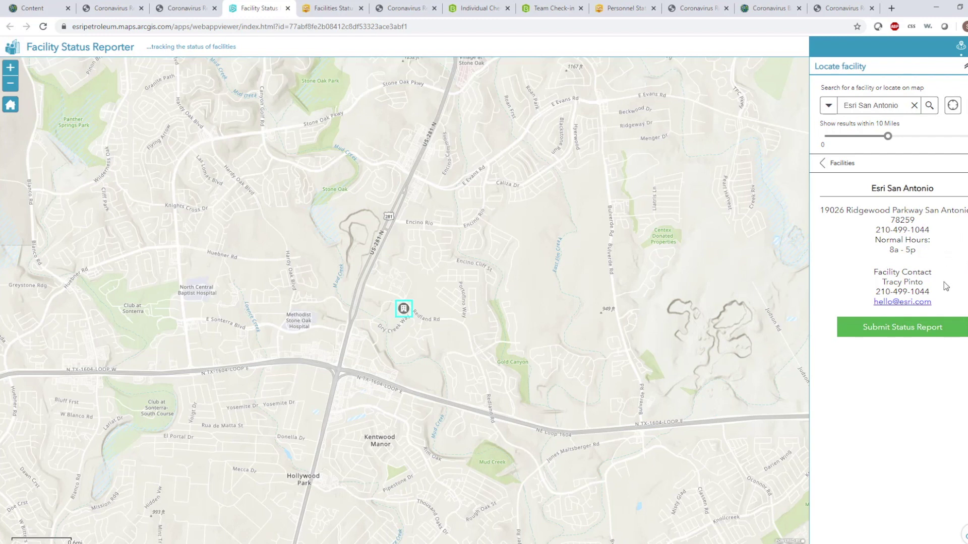
Start an Esri San Antonio status report marked Closed, operating with essential staff only
click(917, 328)
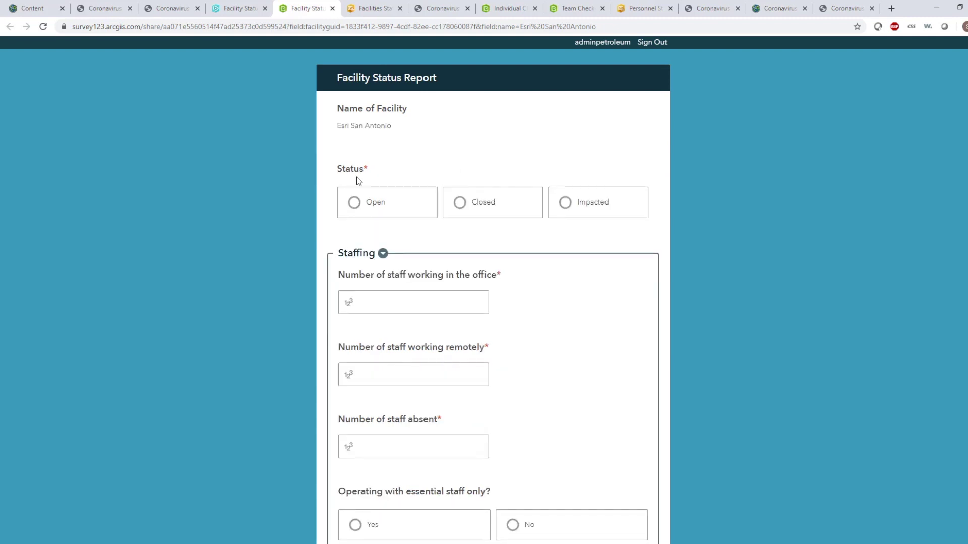
click(459, 202)
scroll(566, 310, down, 3)
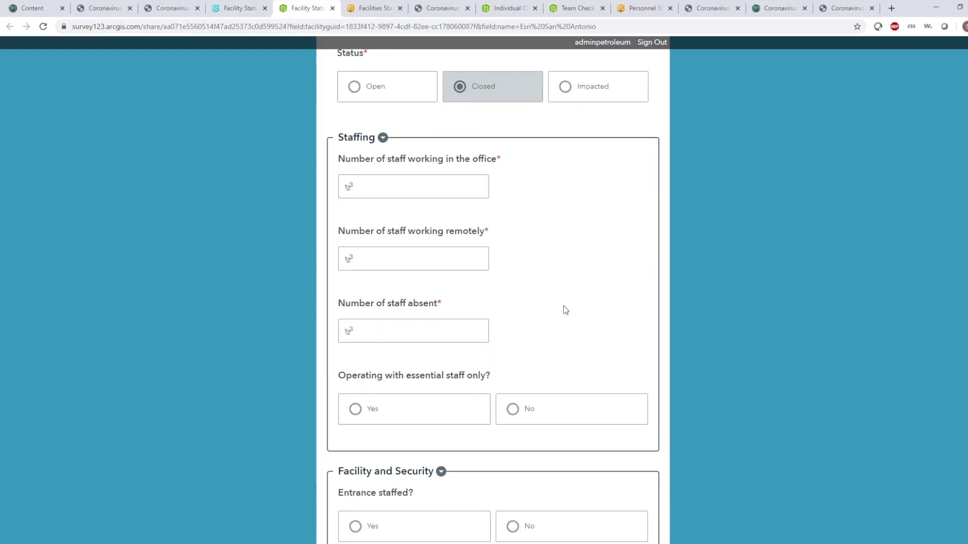
click(356, 369)
scroll(602, 291, down, 5)
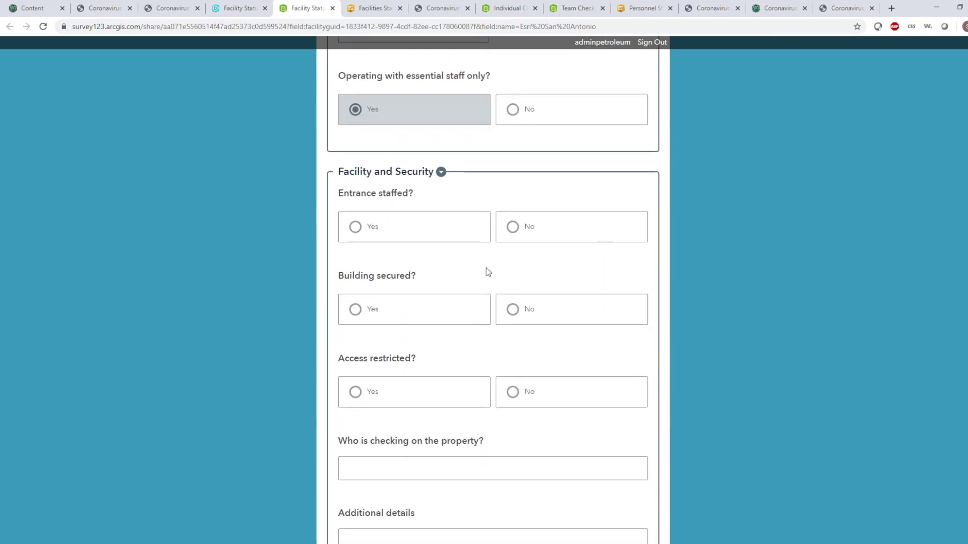
Answer Yes to entrance staffed, building secured and access restricted
click(356, 226)
click(353, 309)
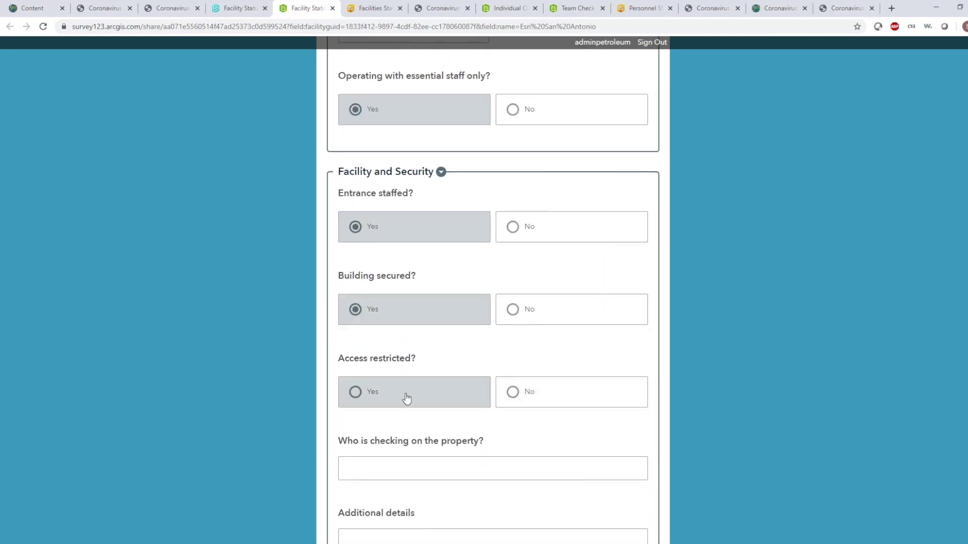
click(354, 391)
scroll(427, 348, down, 4)
Allow staff but no visitors, then switch to the Facilities Status Dashboard
click(449, 297)
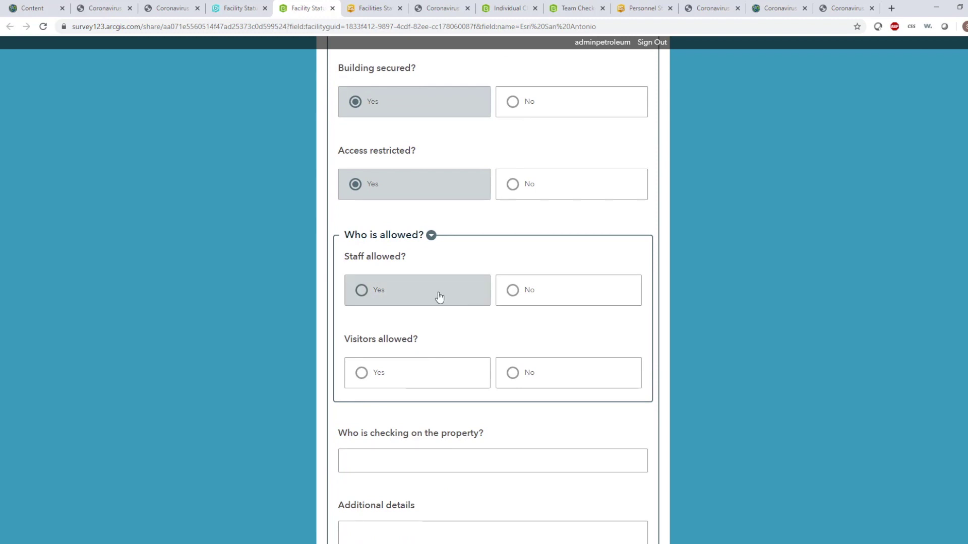
click(507, 373)
scroll(472, 310, down, 1)
scroll(472, 305, down, 3)
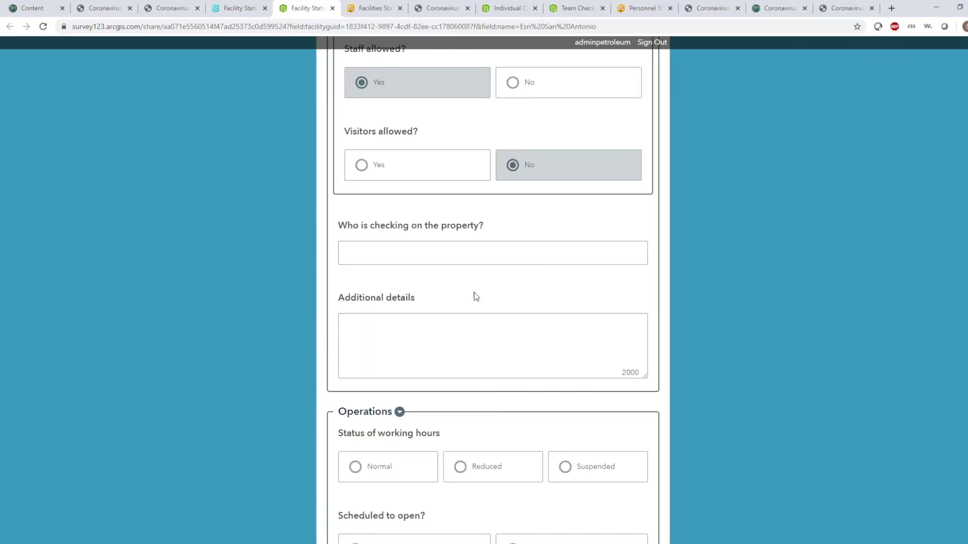
scroll(482, 271, down, 4)
scroll(485, 271, down, 3)
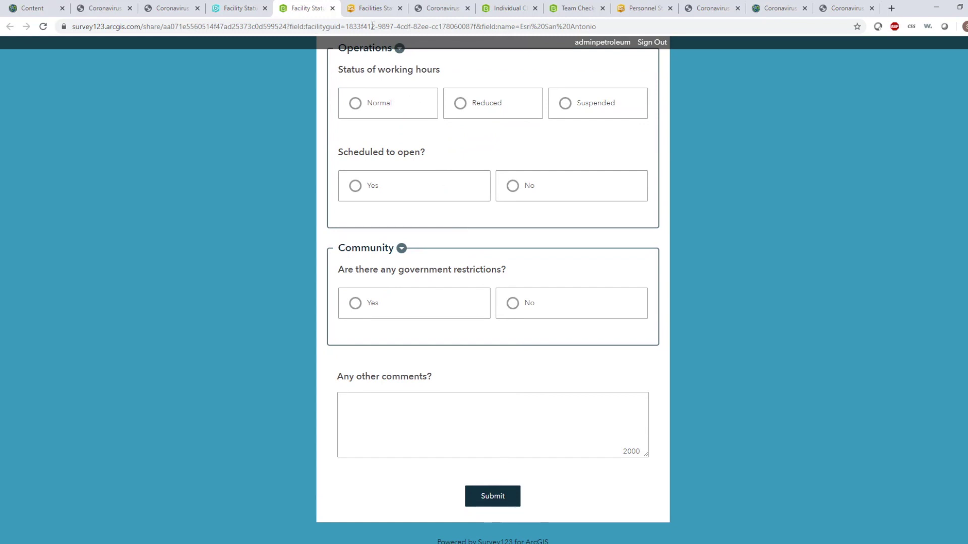
click(359, 9)
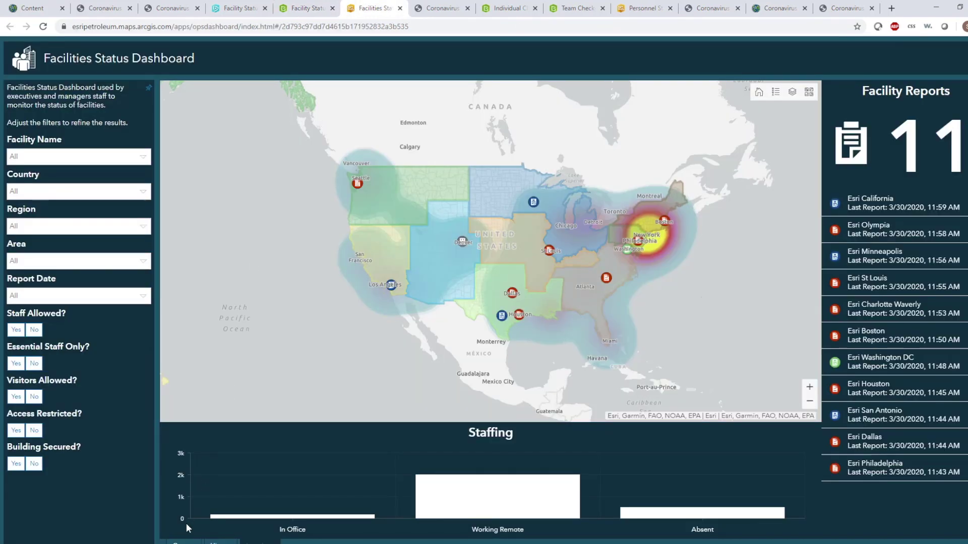
click(189, 540)
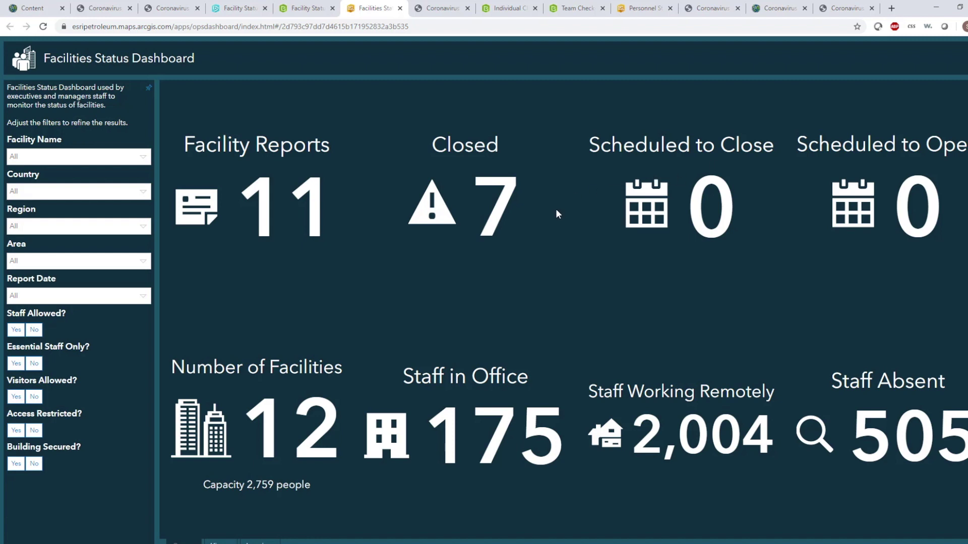
click(133, 159)
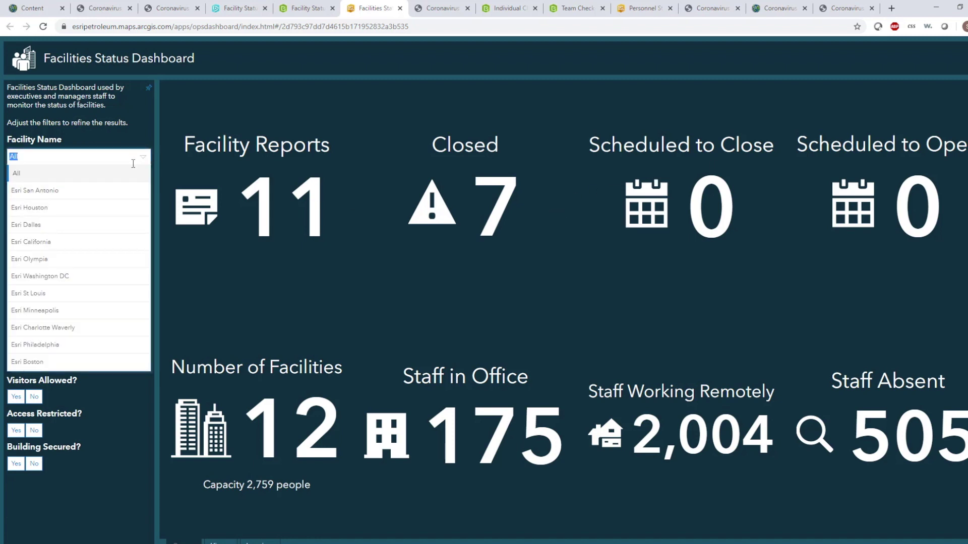
click(101, 196)
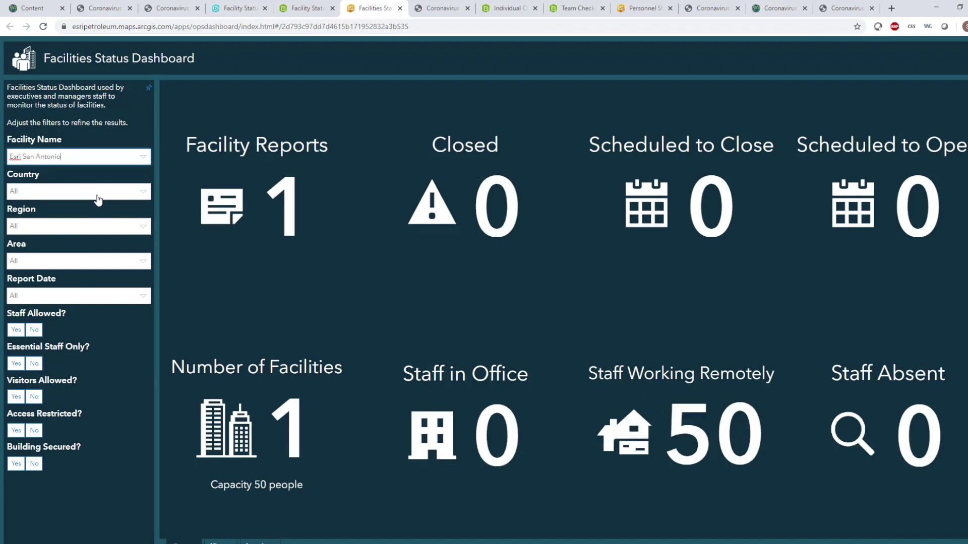
click(101, 159)
click(98, 180)
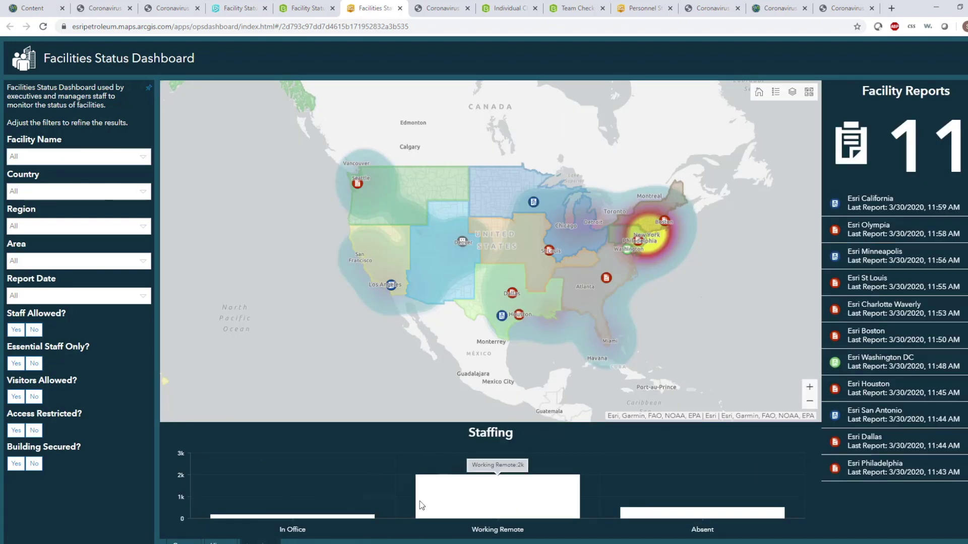
Review Esri San Antonio's Impacted report, then return to the Apps for Workforce Capacity slide
click(893, 415)
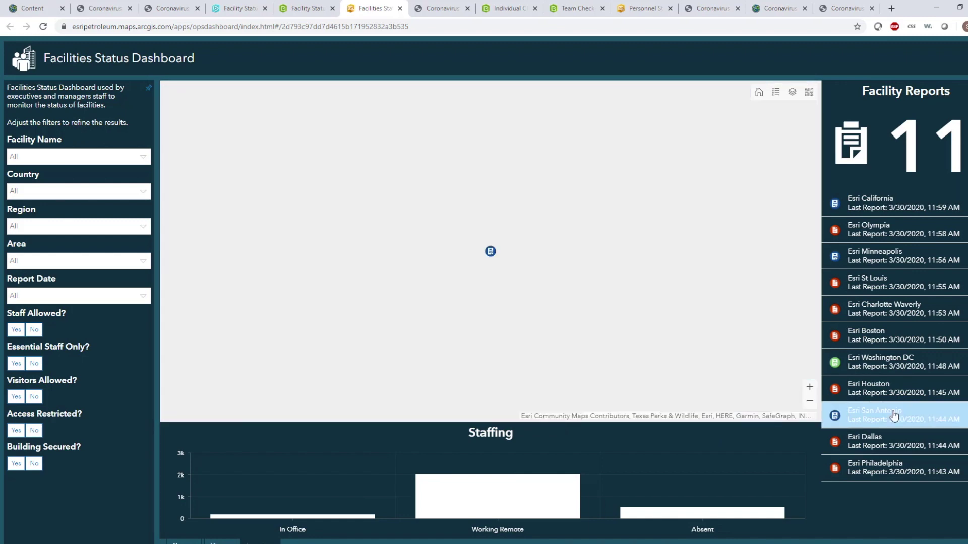
scroll(285, 232, down, 8)
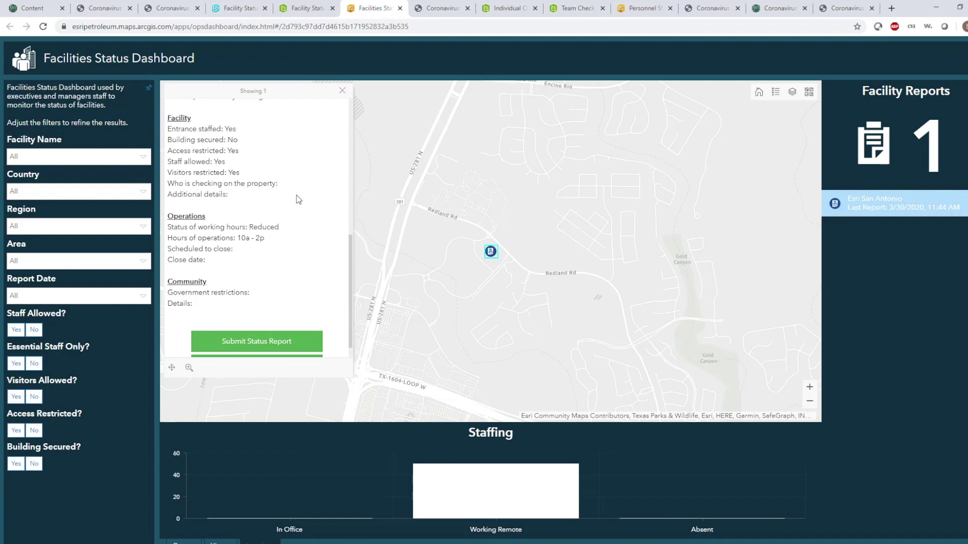
scroll(299, 199, down, 1)
scroll(299, 199, up, 8)
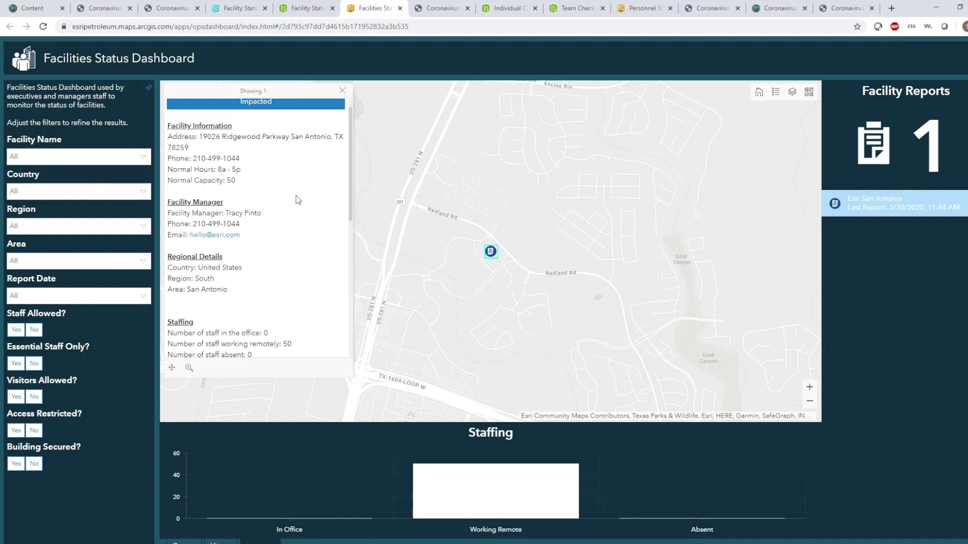
scroll(298, 200, up, 1)
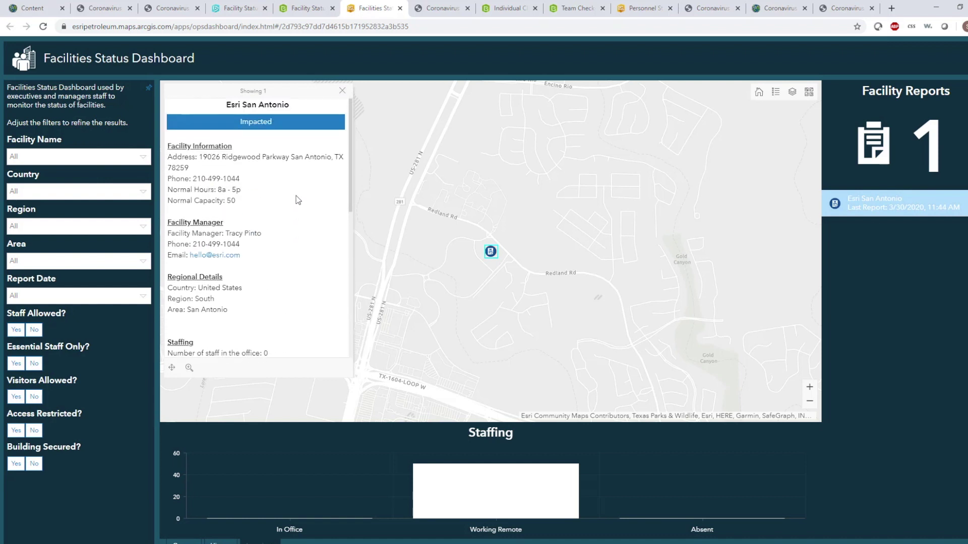
click(432, 10)
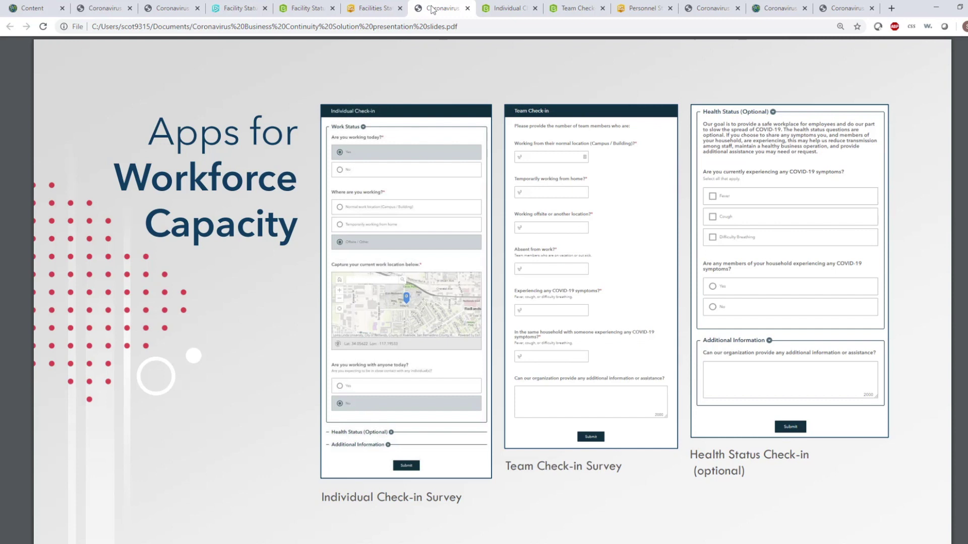
Switch to the Survey123 Individual Check-in form
click(496, 8)
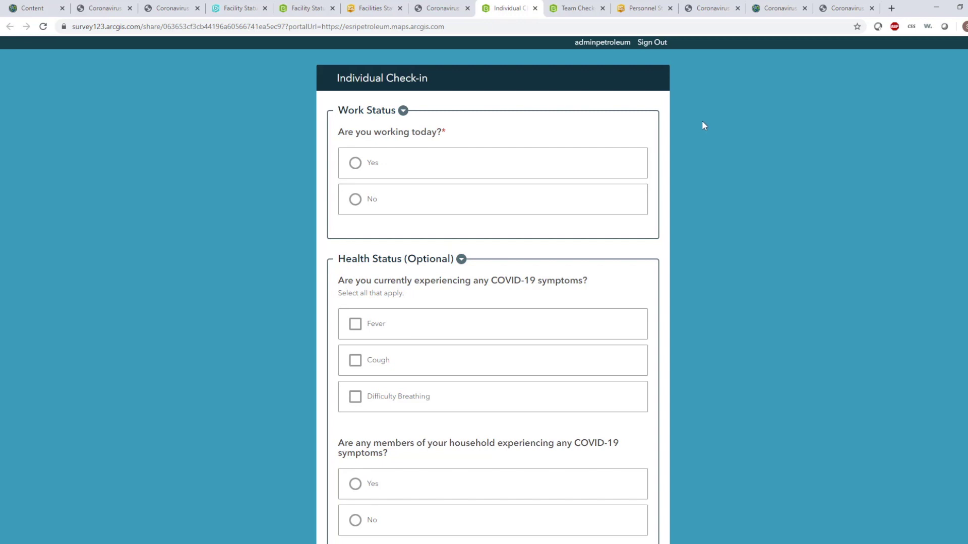
Answer Work Status: working today, temporarily from home, with no one; then go to Team Check-in
click(354, 161)
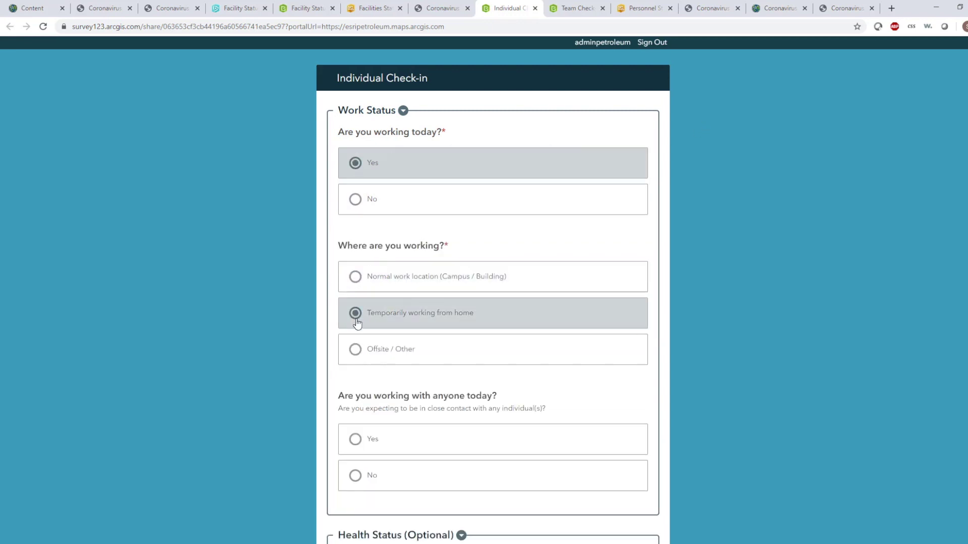
click(356, 315)
click(365, 486)
scroll(647, 403, down, 9)
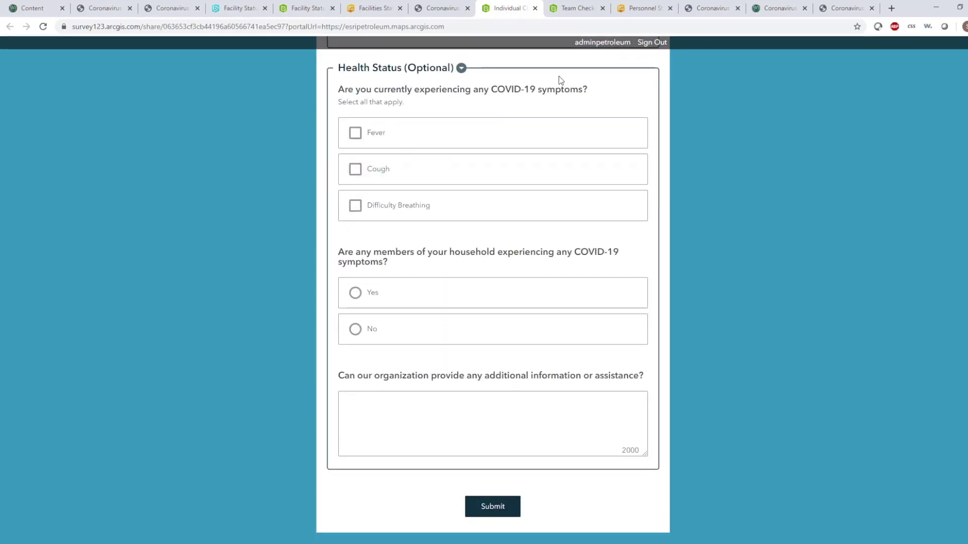
click(575, 8)
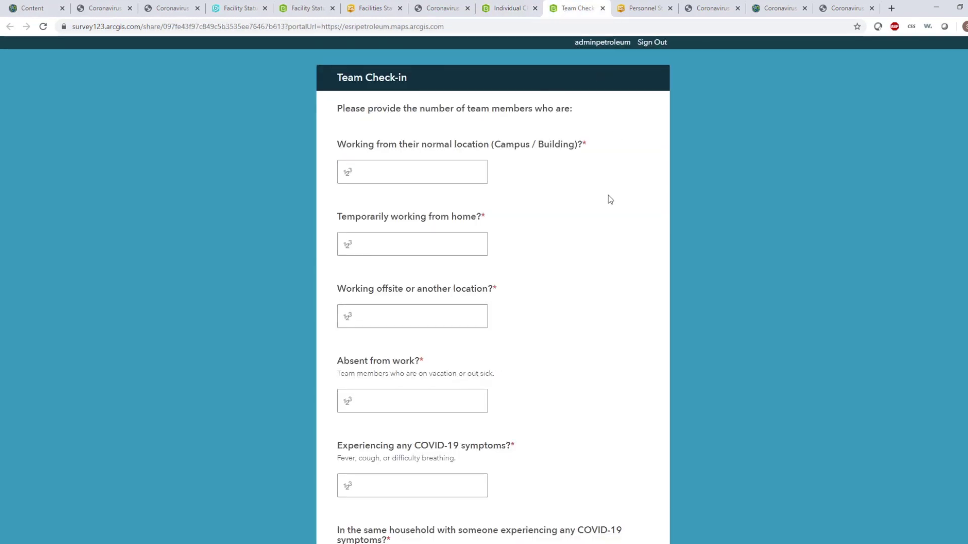
Scroll the Team Check-in questions to Submit and back, then show the Personnel Status Dashboard
scroll(616, 196, down, 3)
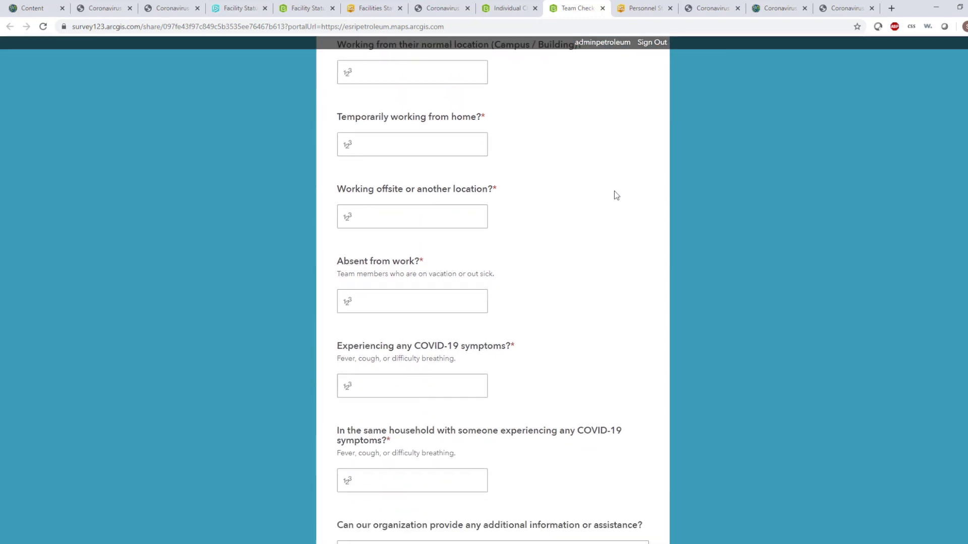
scroll(616, 196, down, 2)
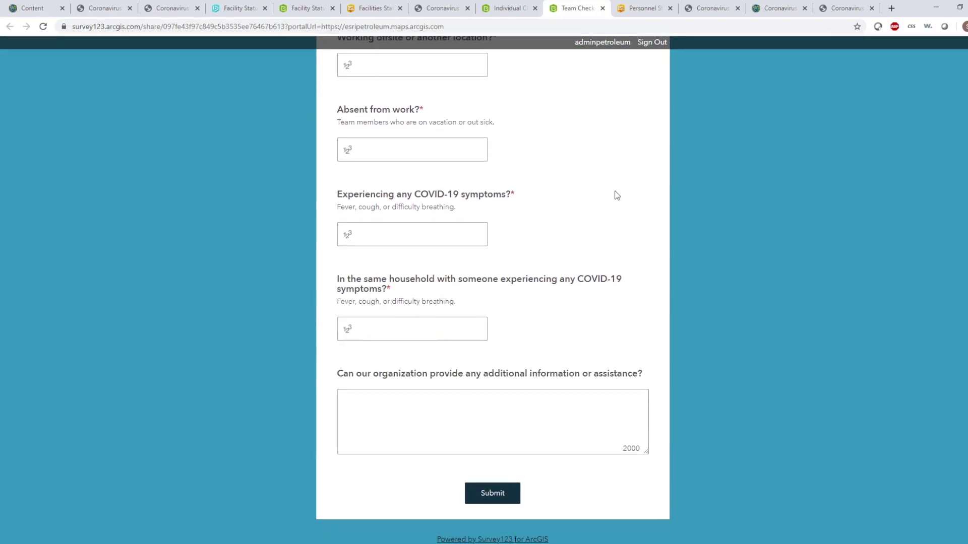
scroll(616, 196, up, 5)
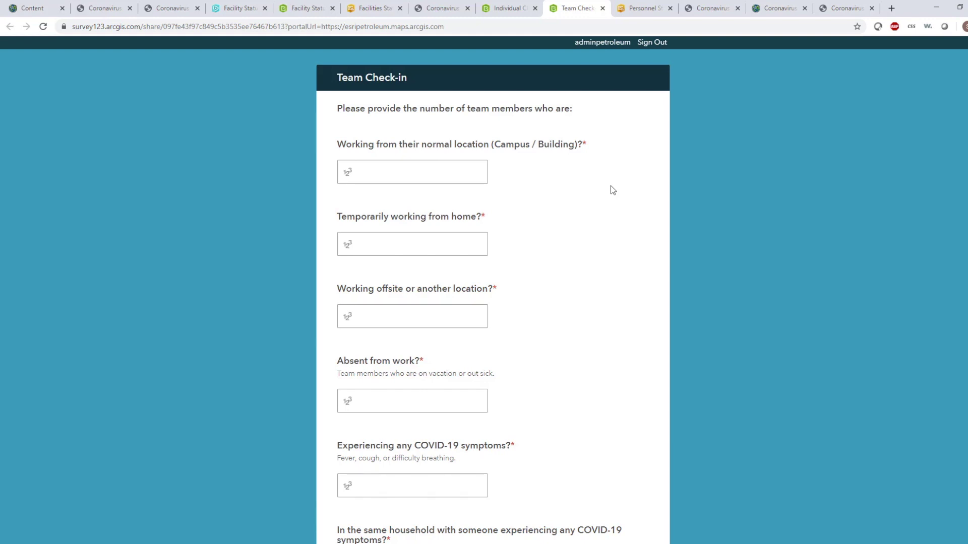
scroll(583, 191, down, 4)
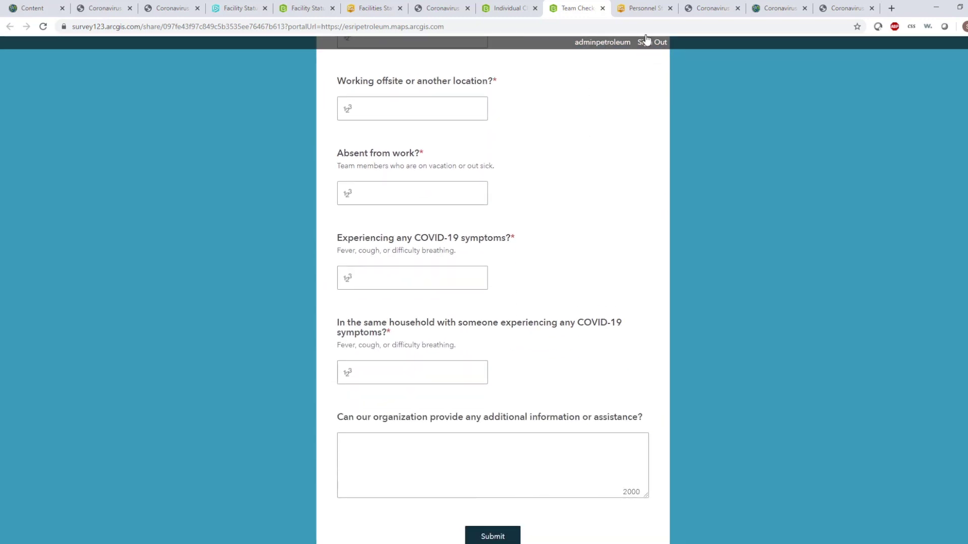
click(641, 9)
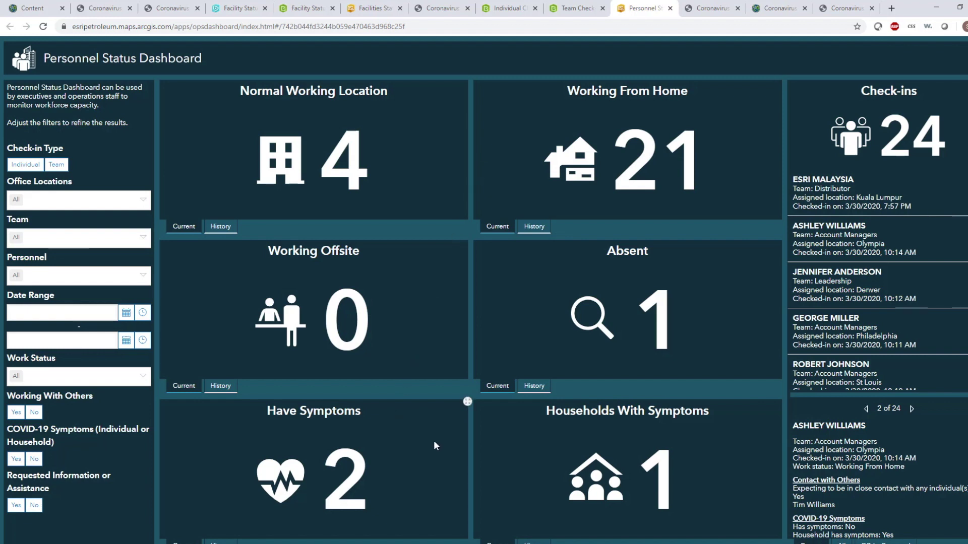
click(143, 202)
click(143, 201)
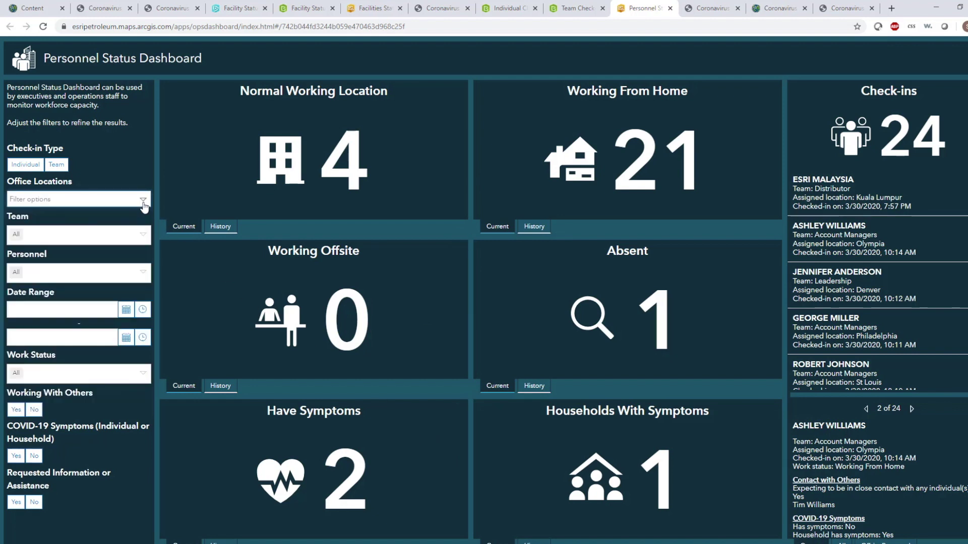
scroll(898, 293, down, 7)
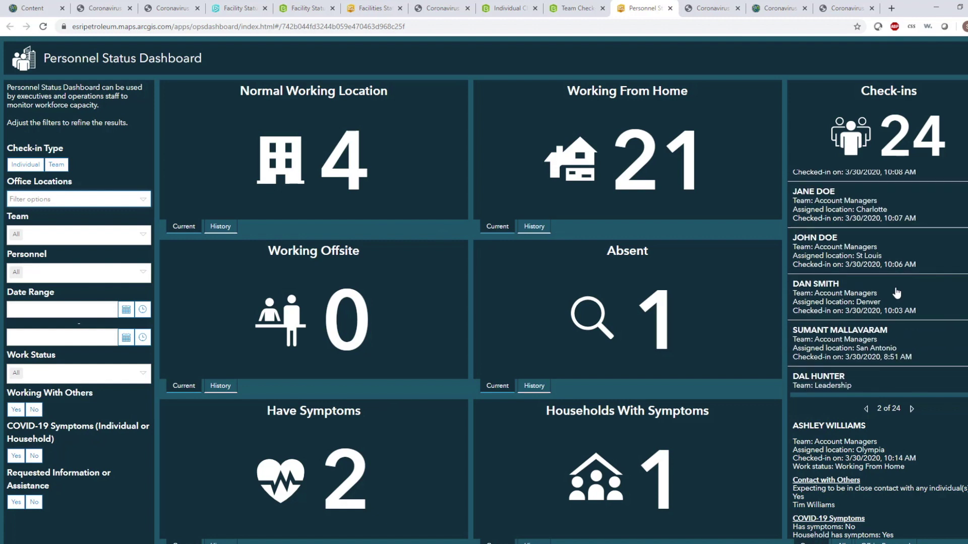
scroll(897, 293, up, 7)
click(882, 249)
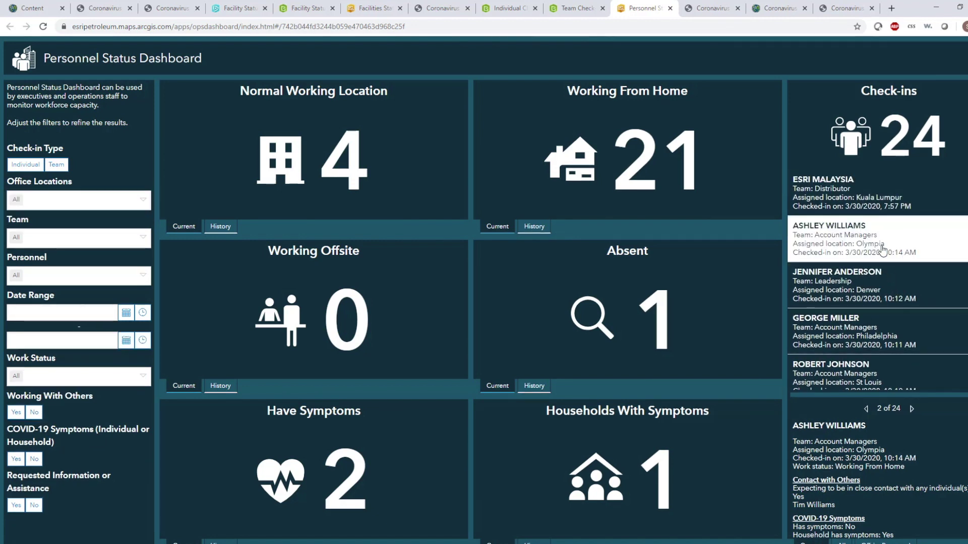
scroll(903, 419, down, 1)
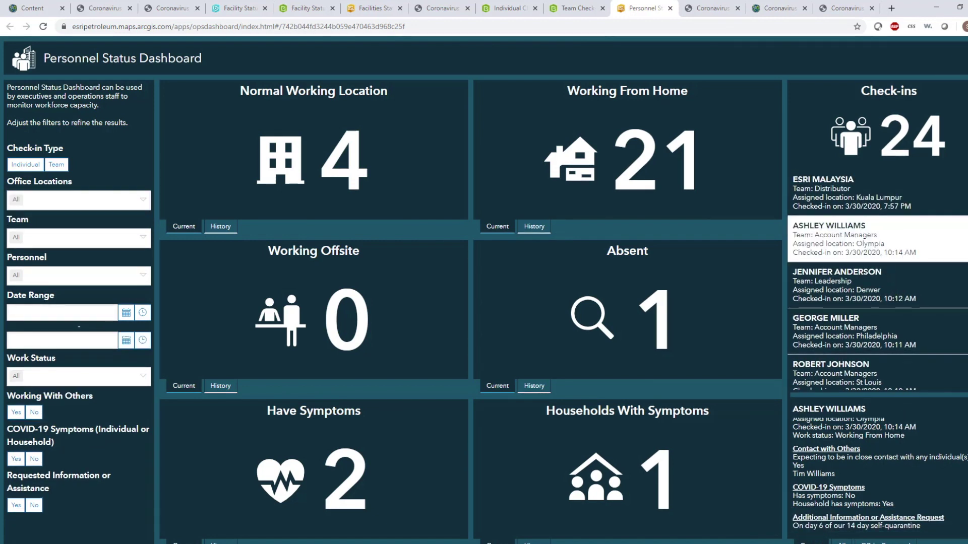
click(870, 246)
click(144, 207)
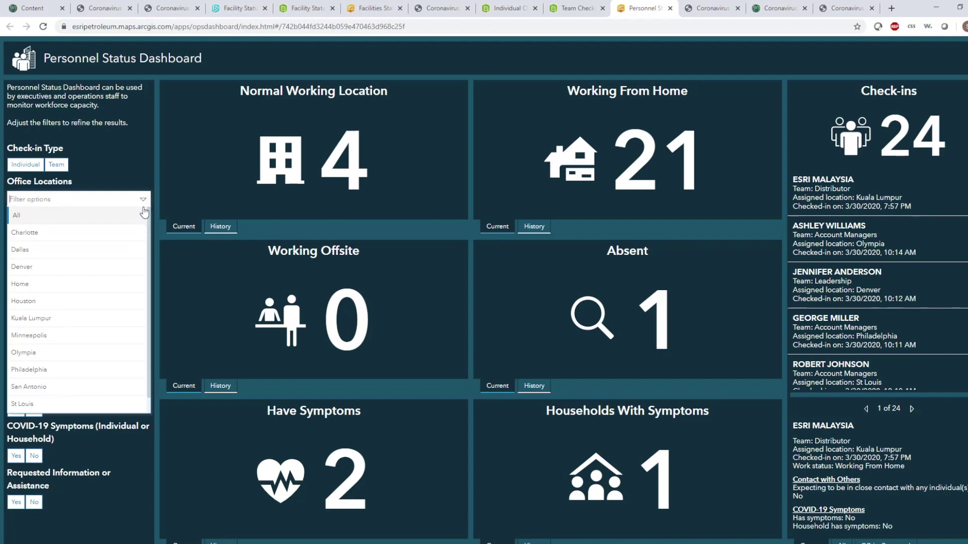
click(143, 200)
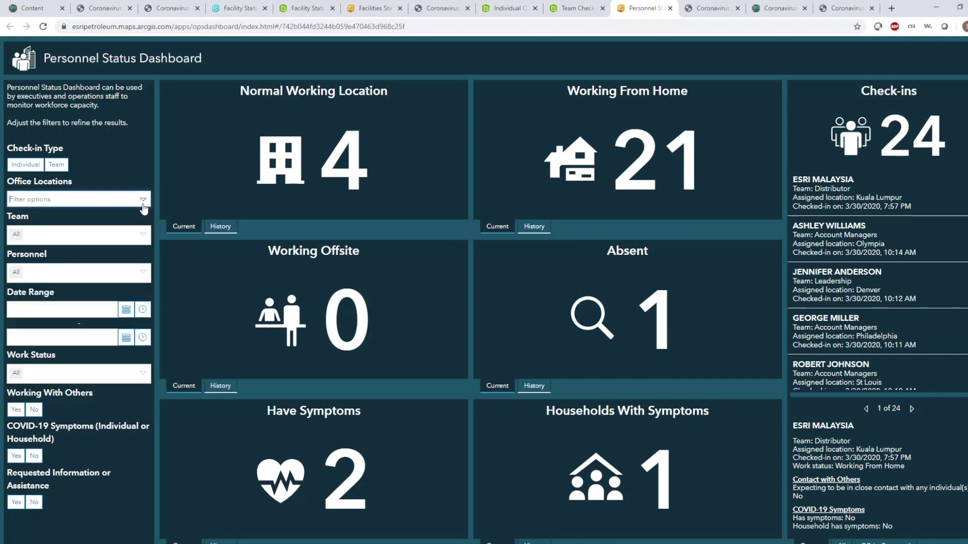
click(142, 240)
click(144, 238)
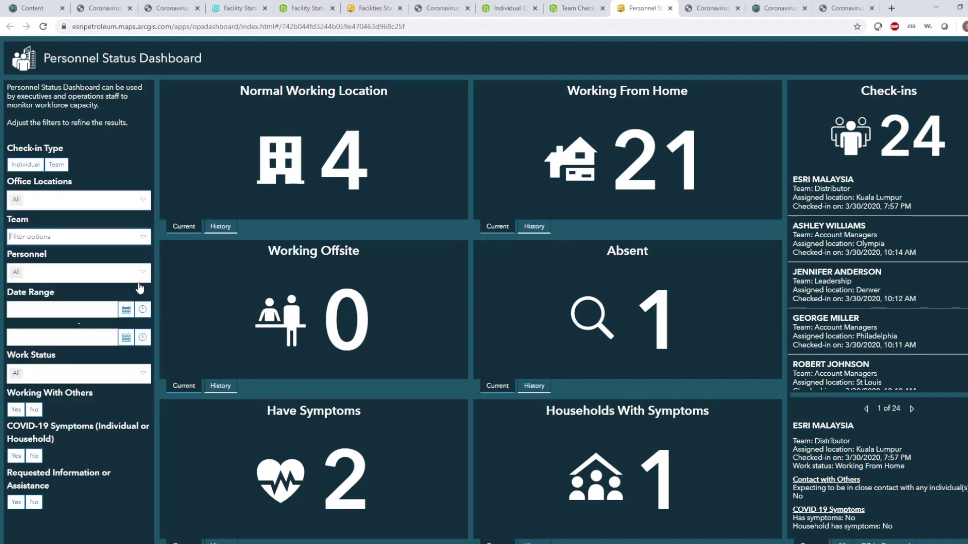
click(126, 315)
click(126, 314)
click(128, 310)
click(127, 308)
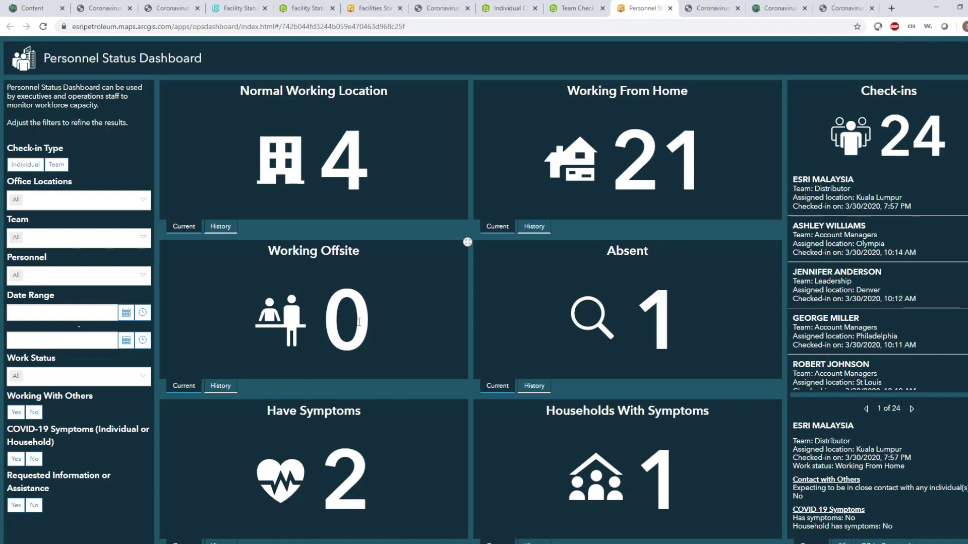
Show the Coronavirus Business Continuity Hub slide in the presentation PDF
click(705, 9)
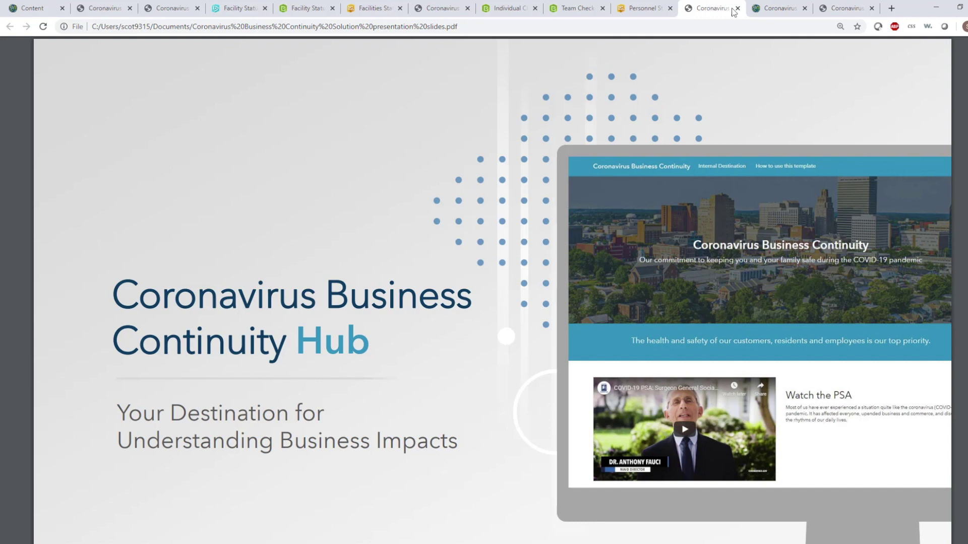
Switch to the Coronavirus Business Continuity hub site with its PSA video
click(774, 9)
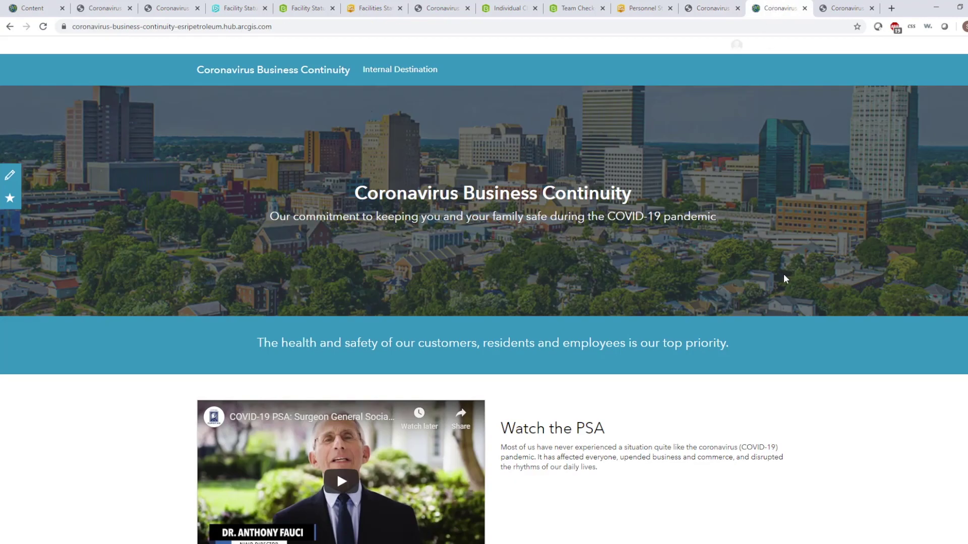
Scroll past the PSA video, help cards, Featured News and Our Locations map to the FAQs
scroll(784, 275, down, 3)
scroll(787, 280, down, 6)
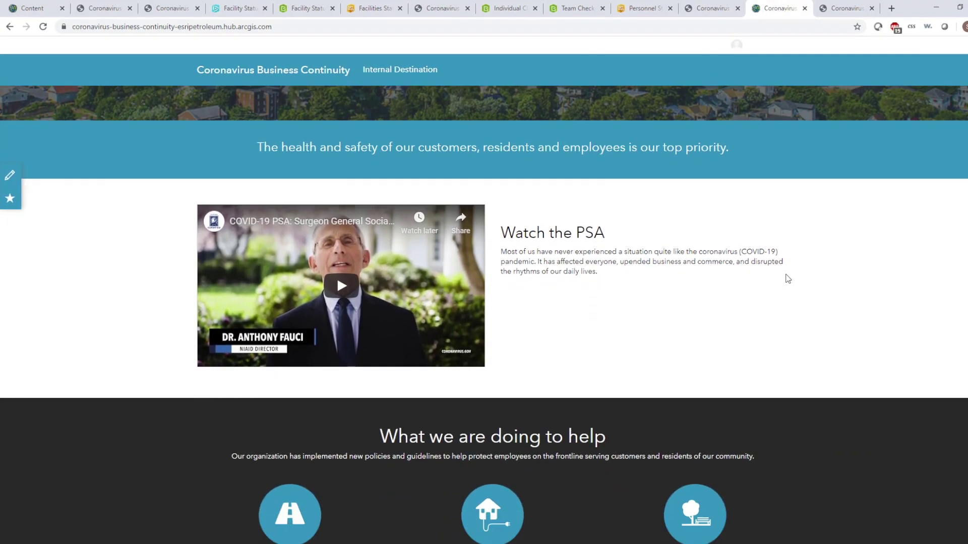
scroll(787, 277, down, 4)
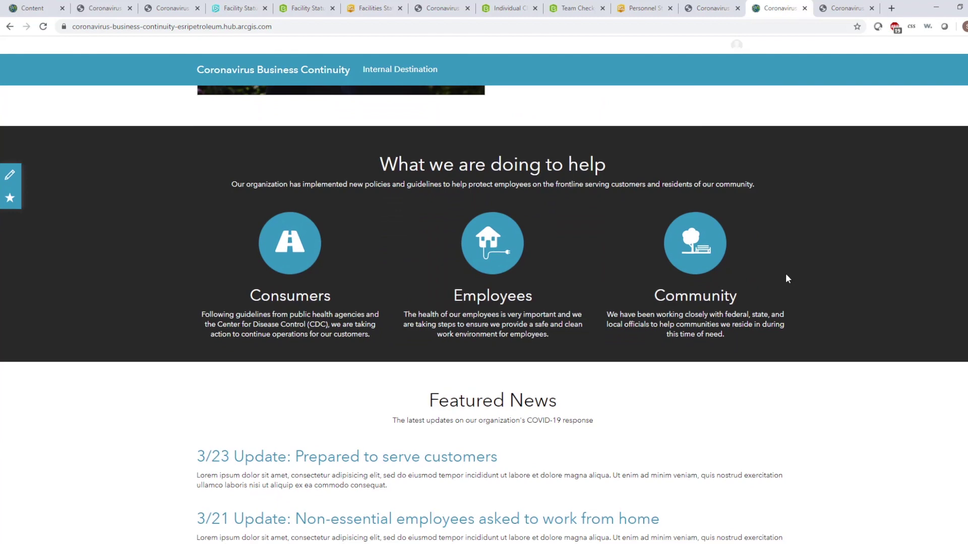
scroll(788, 275, down, 5)
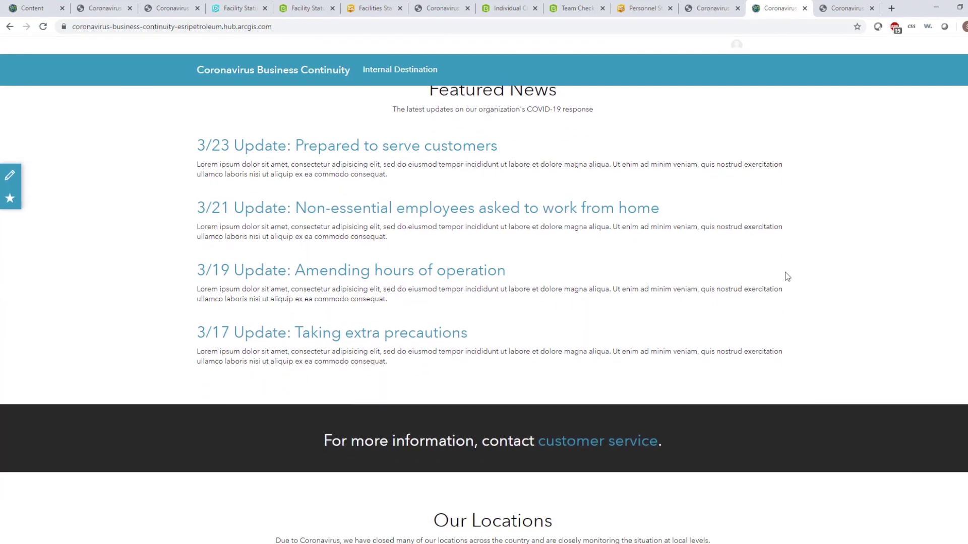
scroll(785, 271, down, 7)
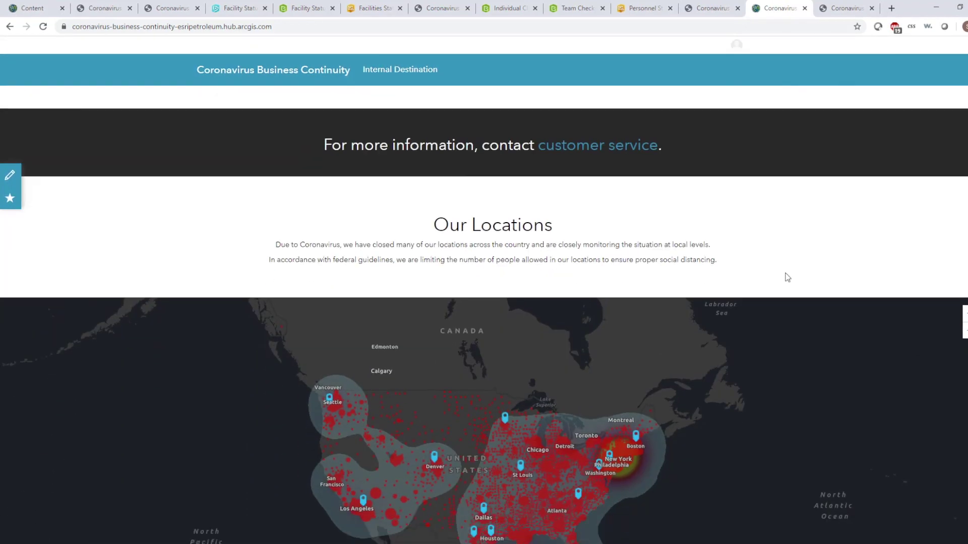
scroll(812, 276, down, 10)
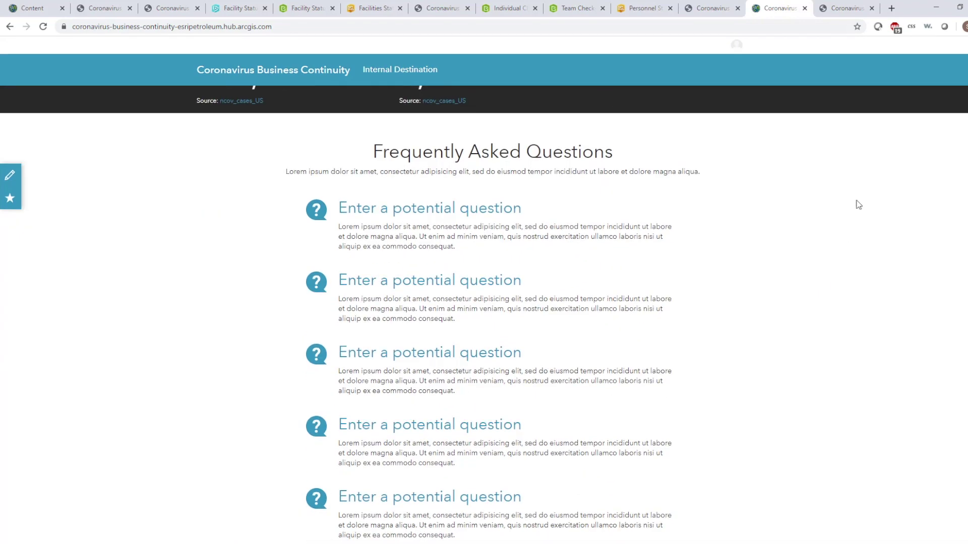
Tour the Internal Destination page down to Managers and Team Leads, then show the Additional Resources slide
click(427, 70)
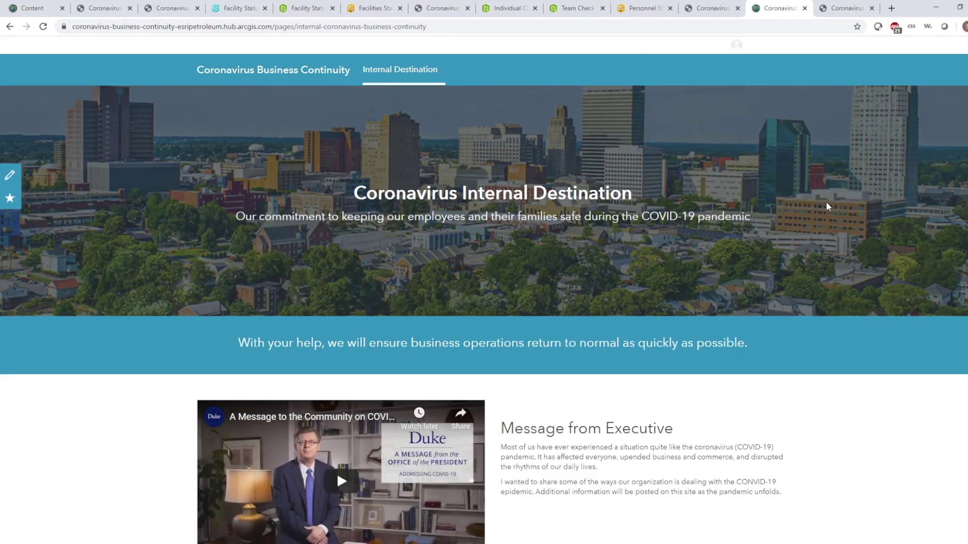
scroll(827, 205, down, 4)
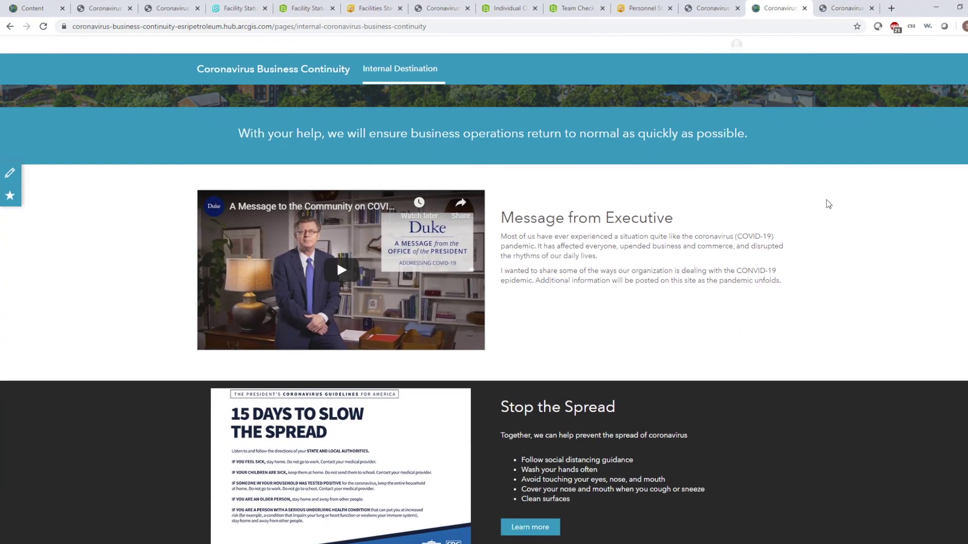
scroll(827, 204, down, 12)
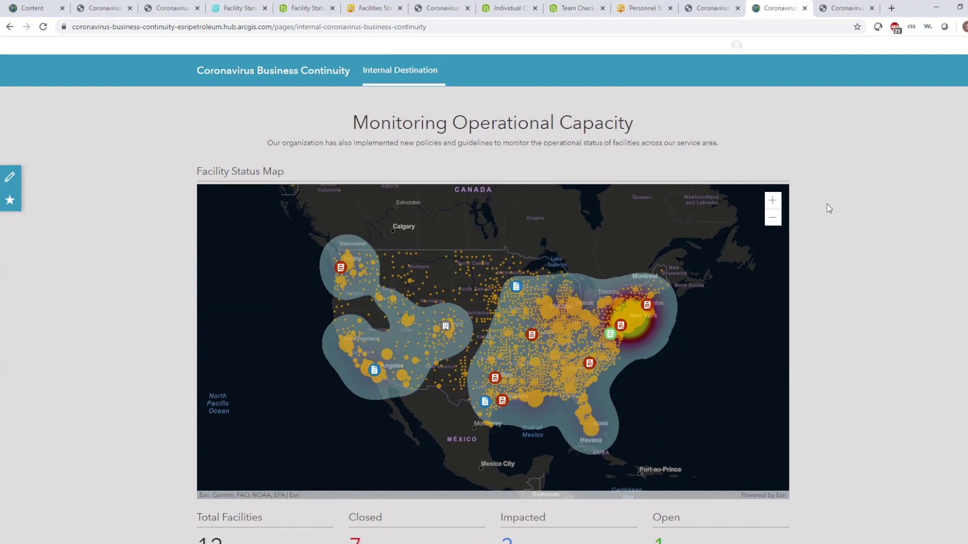
scroll(827, 204, down, 1)
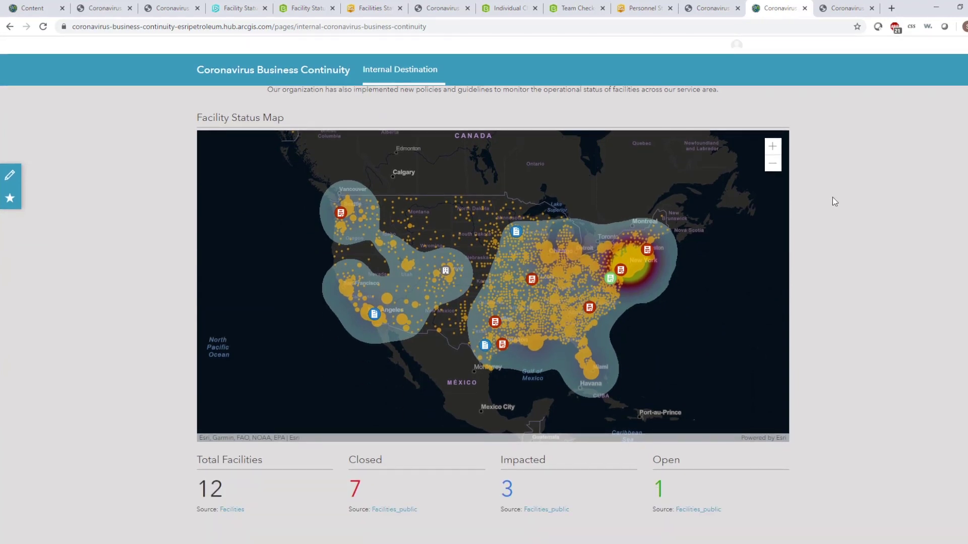
scroll(835, 202, down, 9)
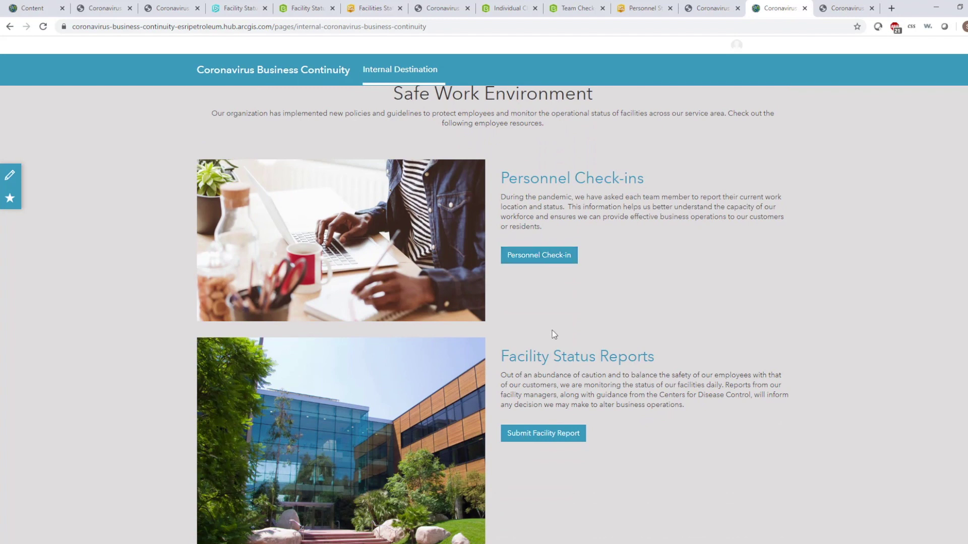
scroll(711, 340, down, 6)
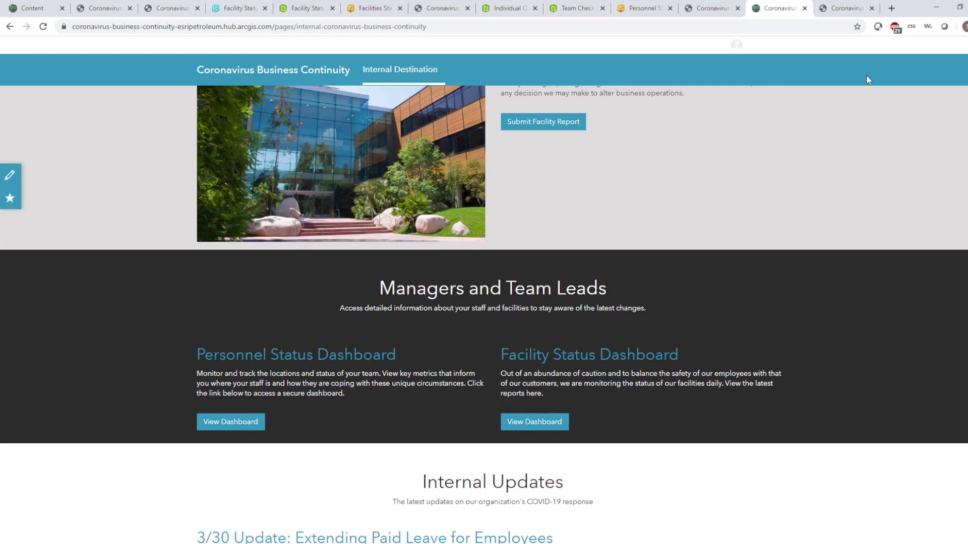
click(850, 9)
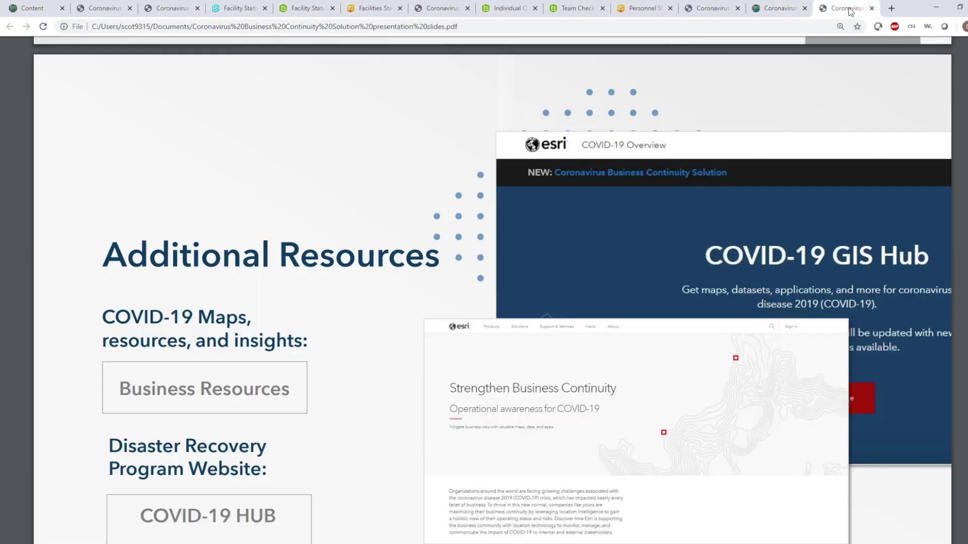